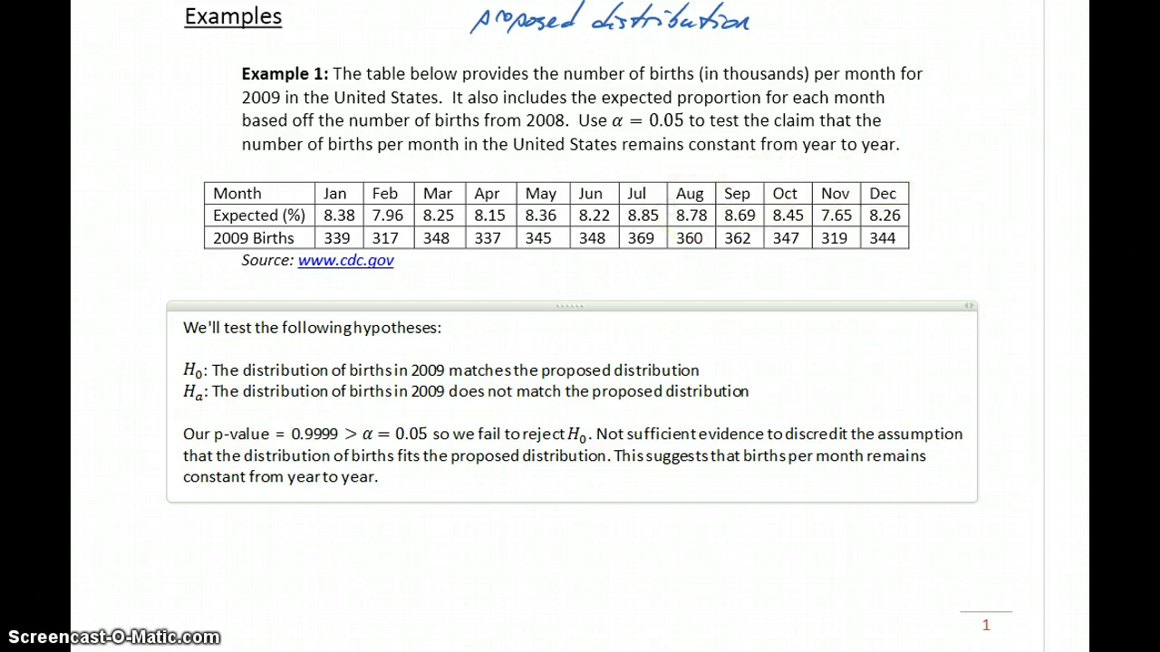
- Scroll down to Example 2 and underline the word 'uniformly' with the pen
{"action": "scroll", "coordinate": [558, 325], "scroll_direction": "down", "scroll_amount": 10}
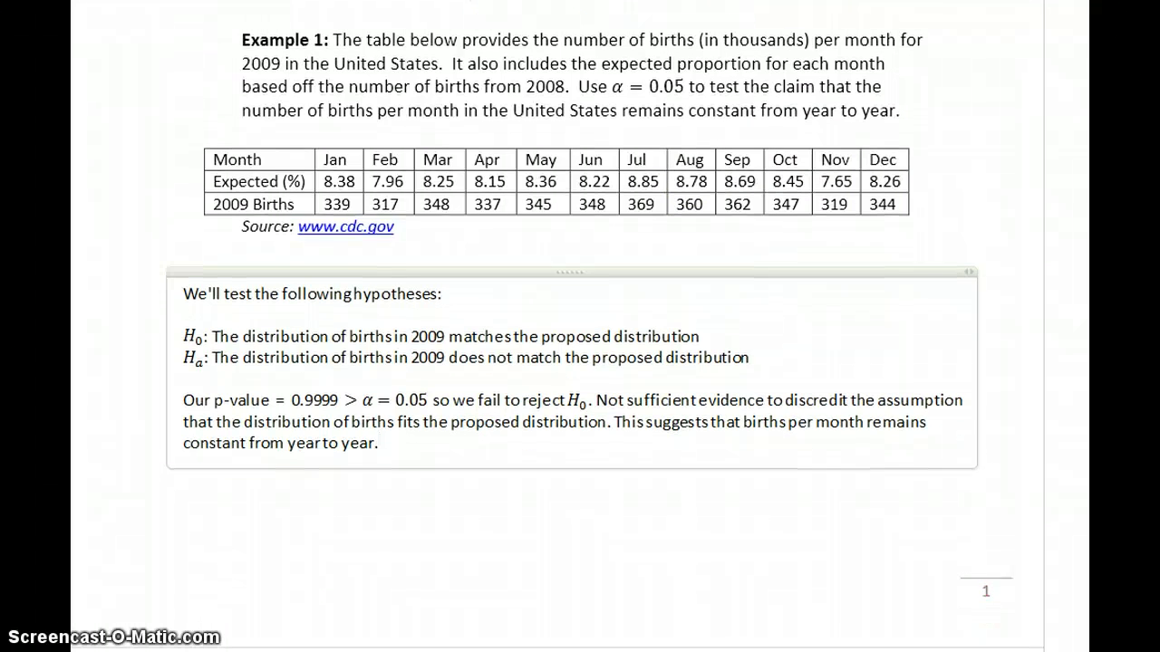
{"action": "scroll", "coordinate": [557, 326], "scroll_direction": "down", "scroll_amount": 4}
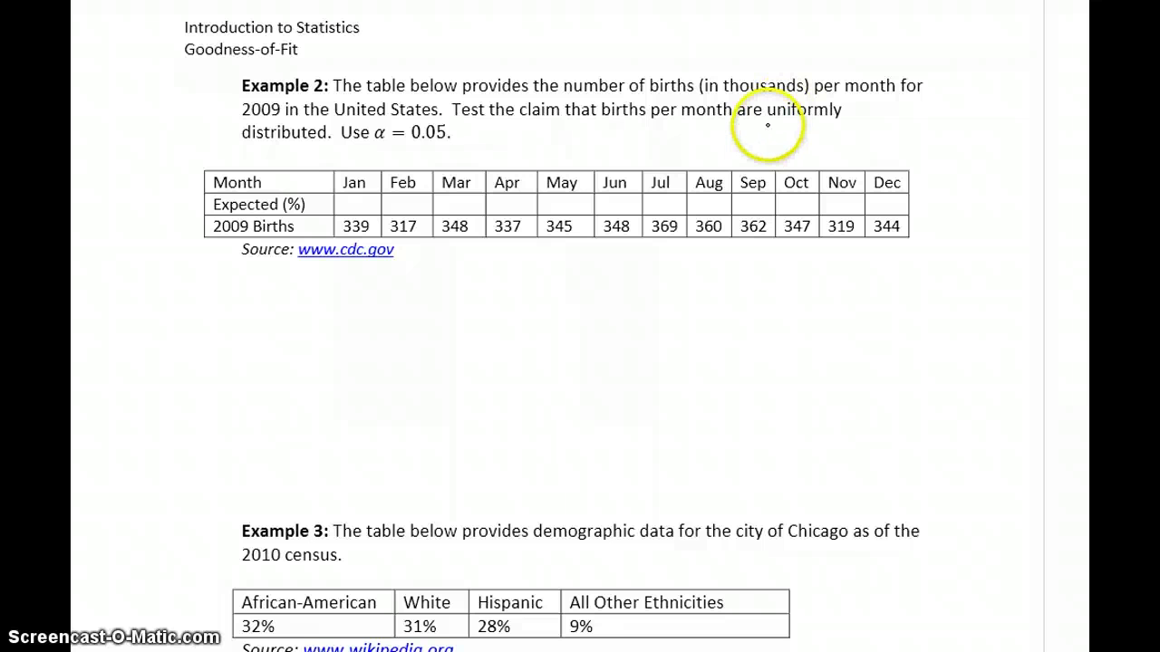
{"action": "left_click_drag", "start_coordinate": [766, 125], "coordinate": [841, 114]}
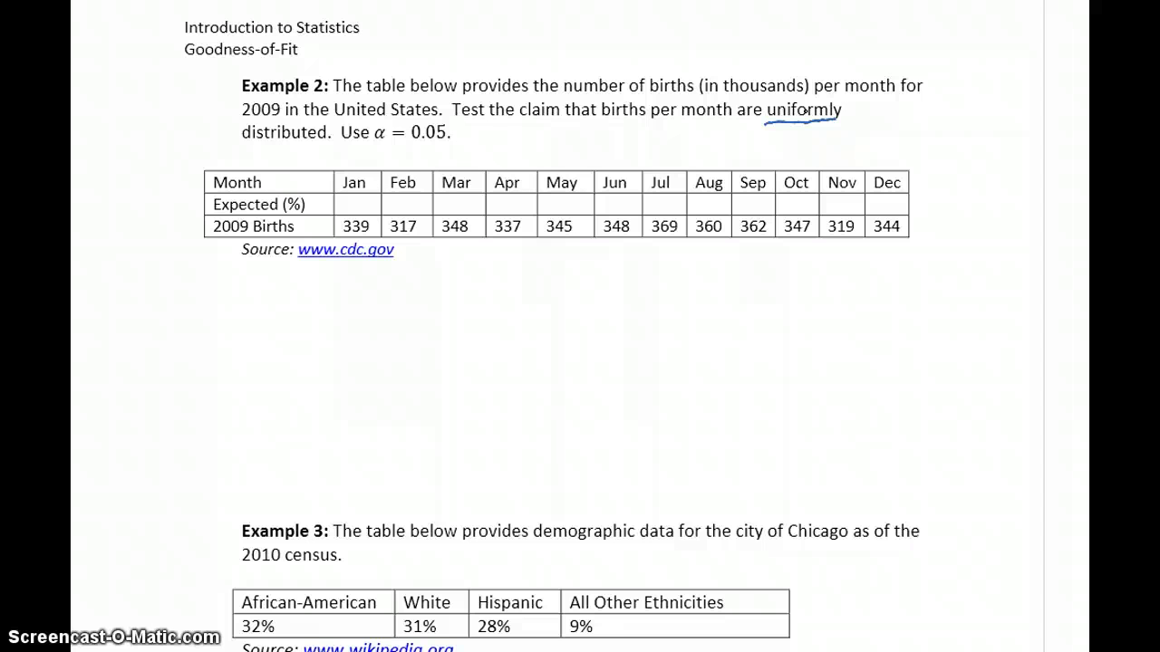
- Handwrite 1/12 in the Jan and Feb Expected (%) cells
{"action": "left_click", "coordinate": [342, 201]}
{"action": "mouse_move", "coordinate": [343, 201]}
{"action": "left_mouse_down"}
{"action": "mouse_move", "coordinate": [391, 199]}
{"action": "mouse_move", "coordinate": [418, 212]}
{"action": "left_mouse_up"}
{"action": "mouse_move", "coordinate": [430, 177]}
{"action": "left_mouse_down"}
{"action": "mouse_move", "coordinate": [344, 181]}
{"action": "mouse_move", "coordinate": [360, 210]}
{"action": "left_mouse_up"}
- In StatCrunch, set up a Chi-Square goodness-of-fit test on var2 with all cells in equal proportion
{"action": "key", "text": "alt+Tab"}
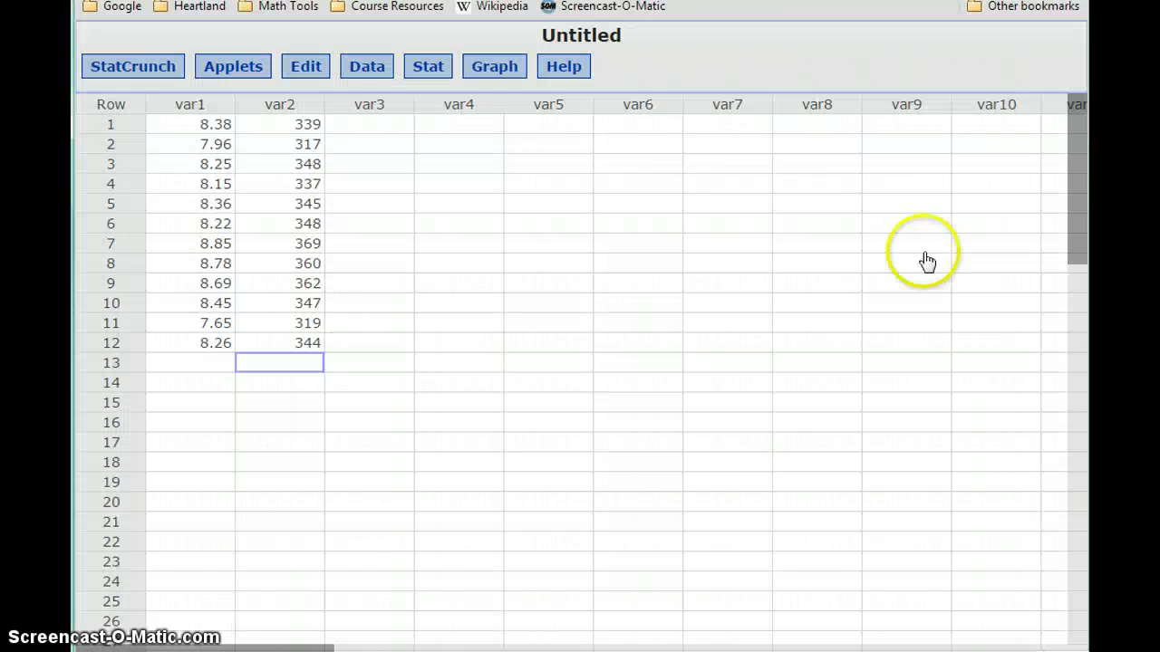
{"action": "left_click", "coordinate": [422, 69]}
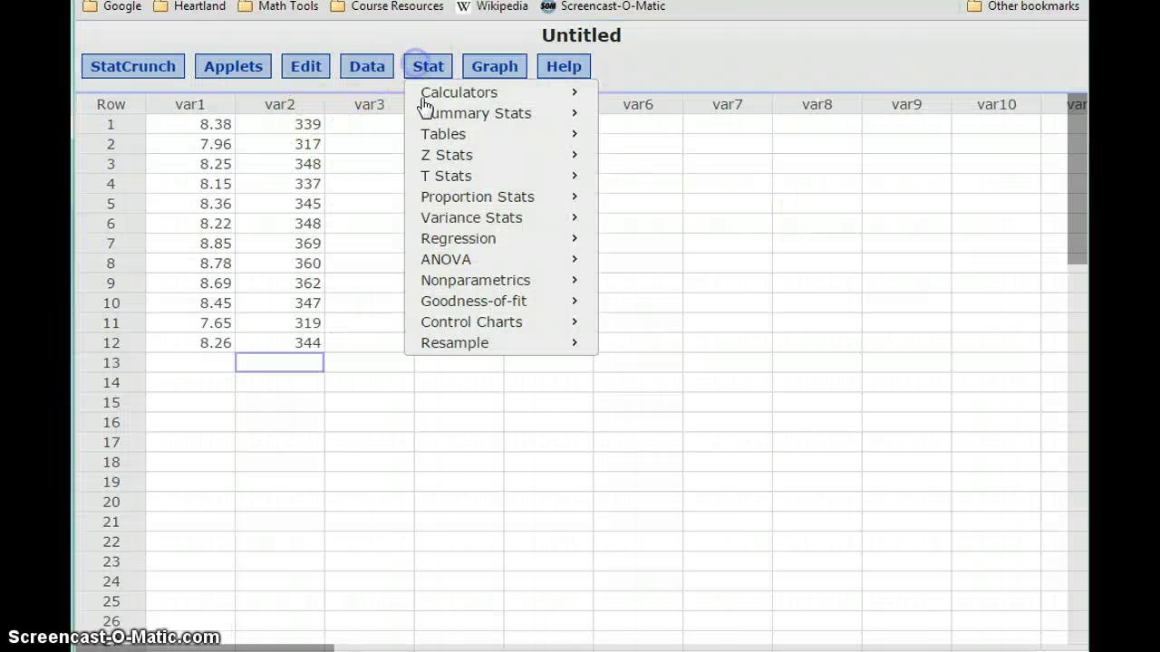
{"action": "mouse_move", "coordinate": [573, 307]}
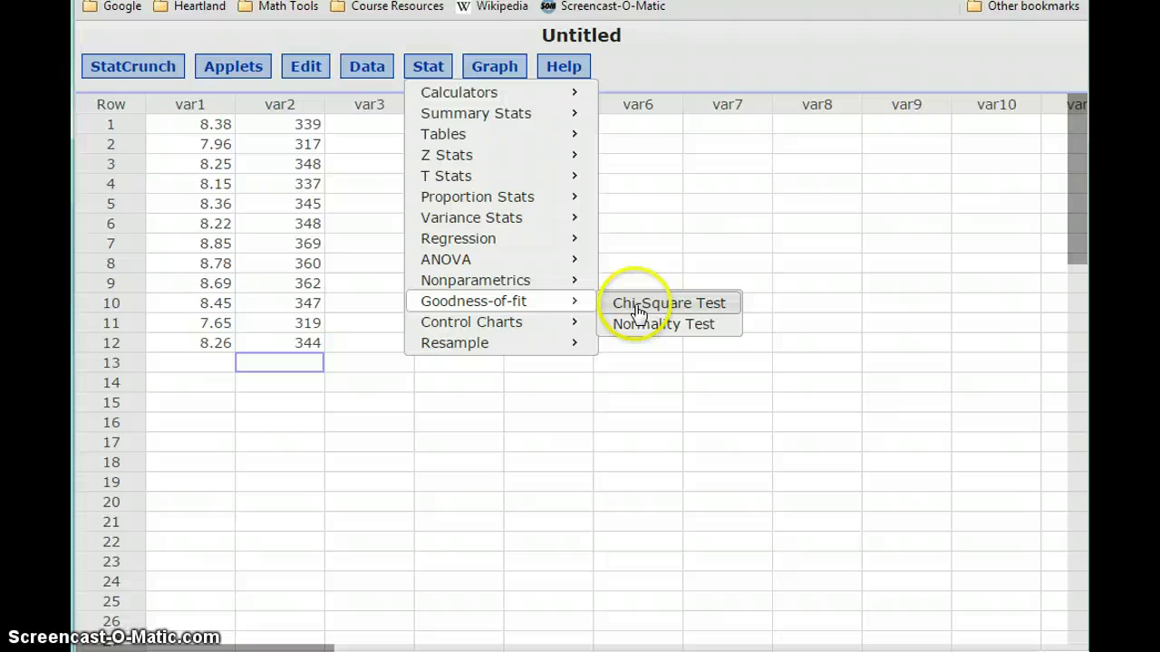
{"action": "left_click", "coordinate": [634, 305]}
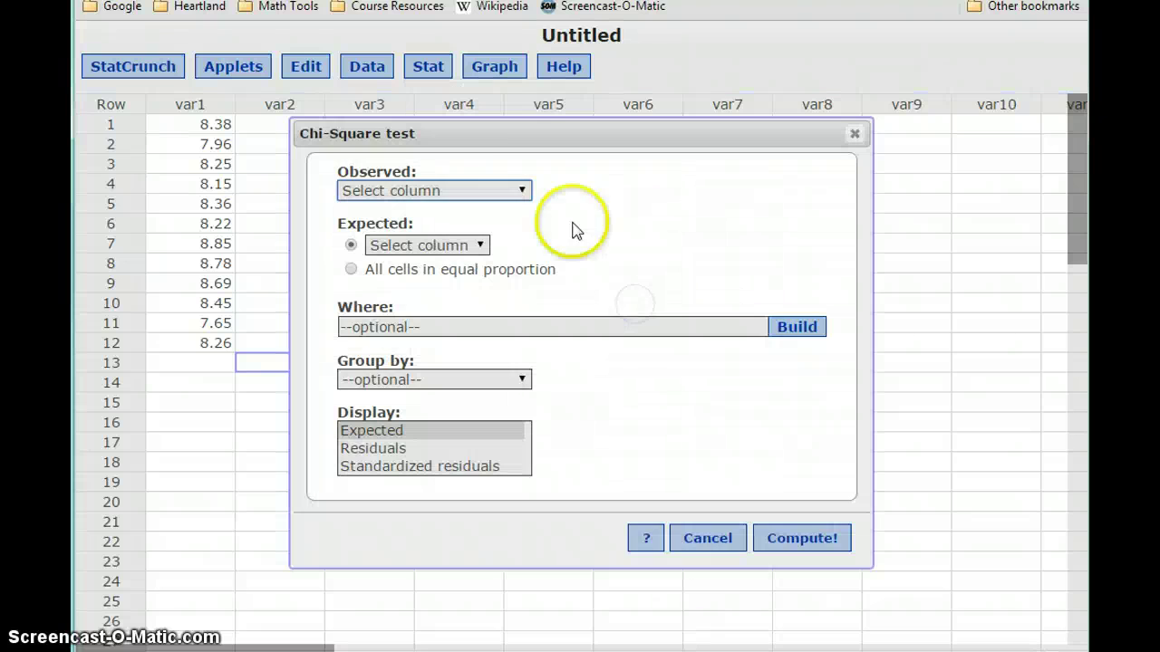
{"action": "left_click_drag", "start_coordinate": [549, 145], "coordinate": [615, 145]}
{"action": "left_click", "coordinate": [529, 190]}
{"action": "left_click", "coordinate": [492, 270]}
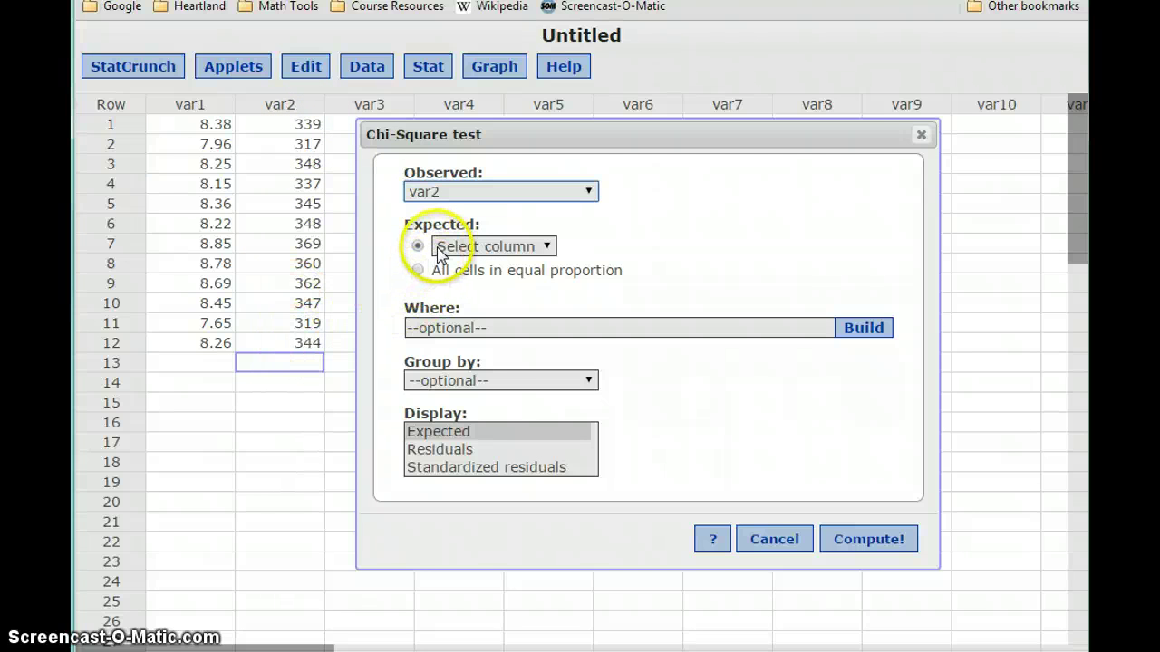
{"action": "left_click", "coordinate": [418, 274]}
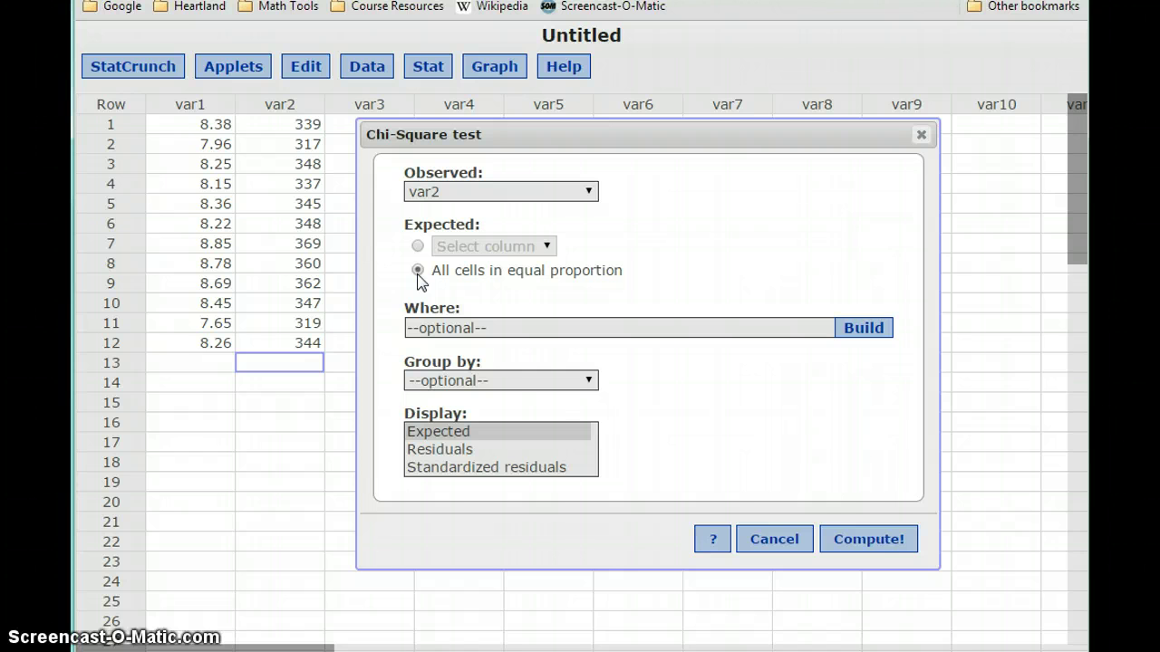
- Compute the test, select the P-value 0.7354, and return to OneNote
{"action": "left_click", "coordinate": [857, 541]}
{"action": "left_click_drag", "start_coordinate": [864, 290], "coordinate": [937, 281]}
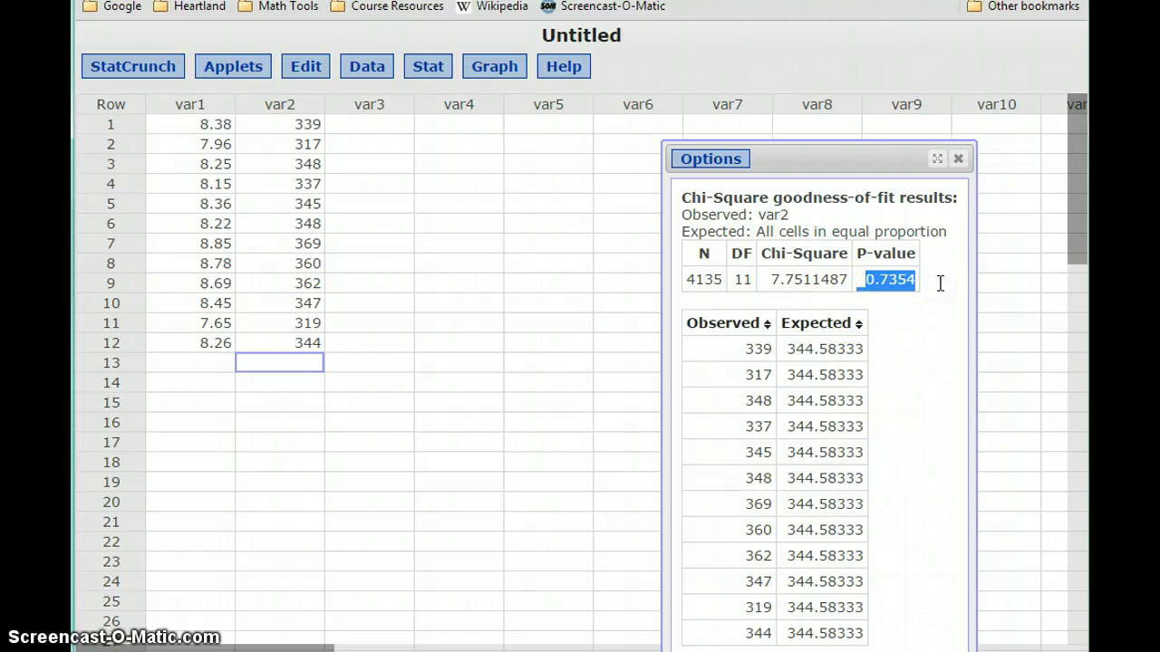
{"action": "key", "text": "alt+Tab"}
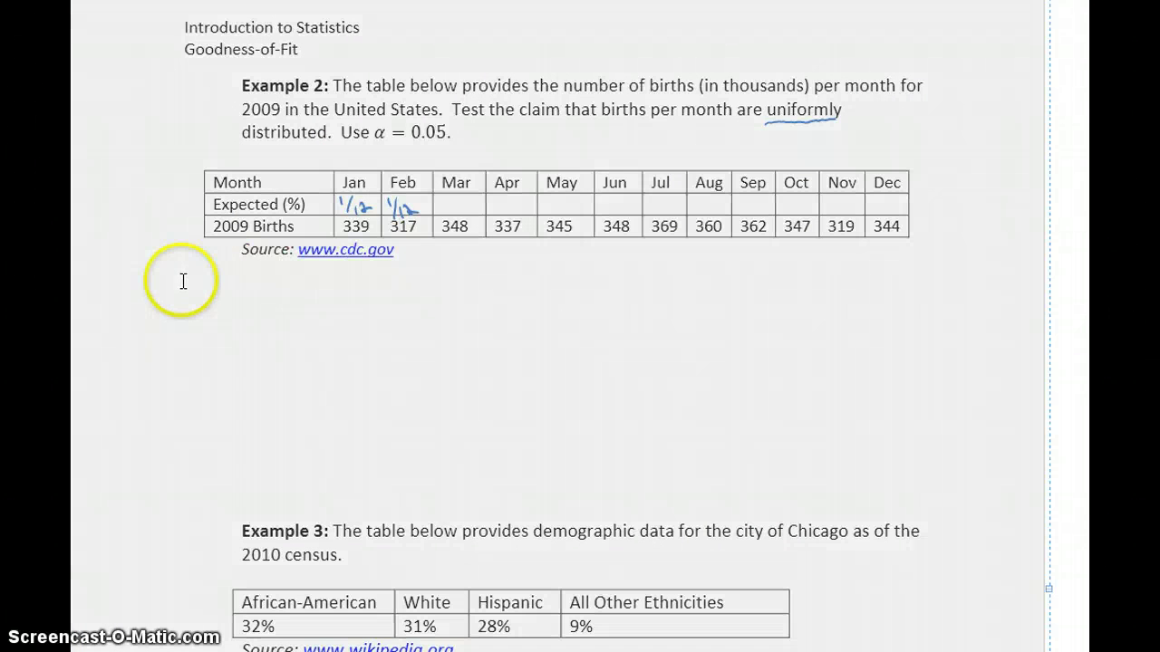
- Add a note 'We'll test the following hypotheses:' below the Example 2 table and widen it
{"action": "left_click", "coordinate": [180, 281]}
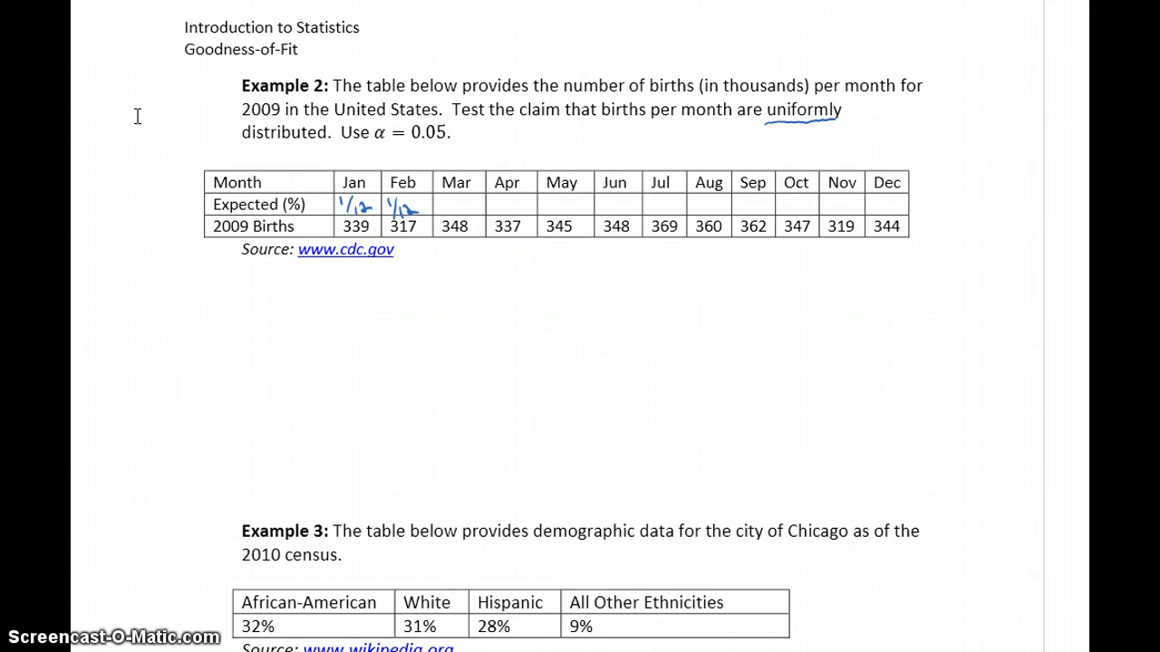
{"action": "type", "text": "We'll "}
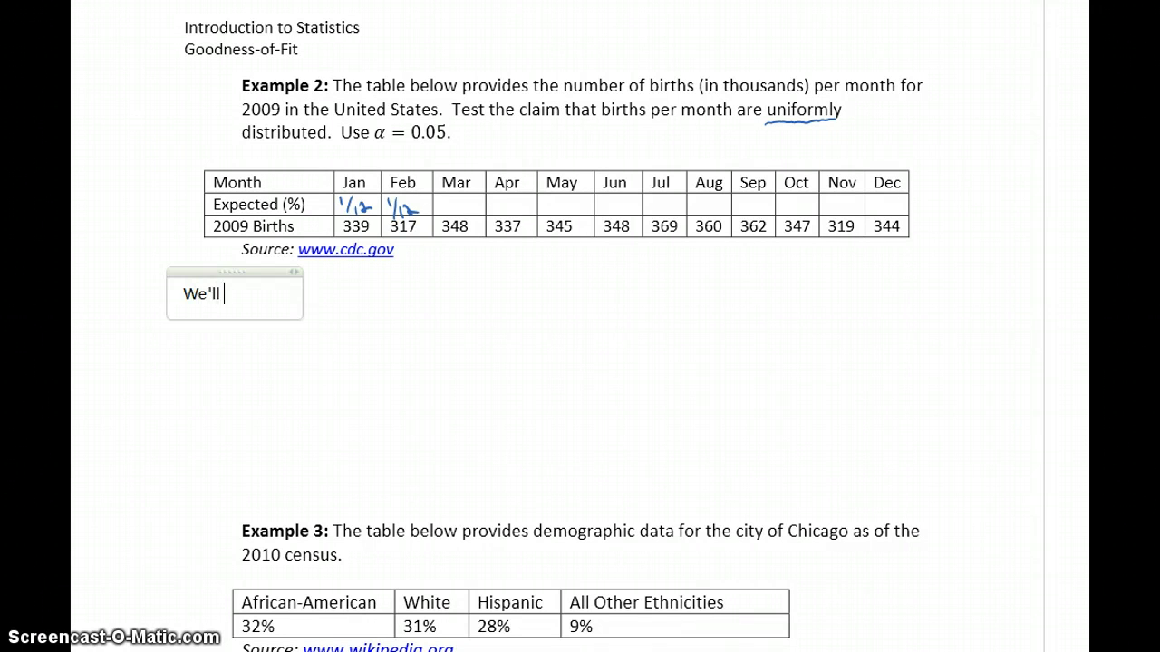
{"action": "type", "text": "test the following"}
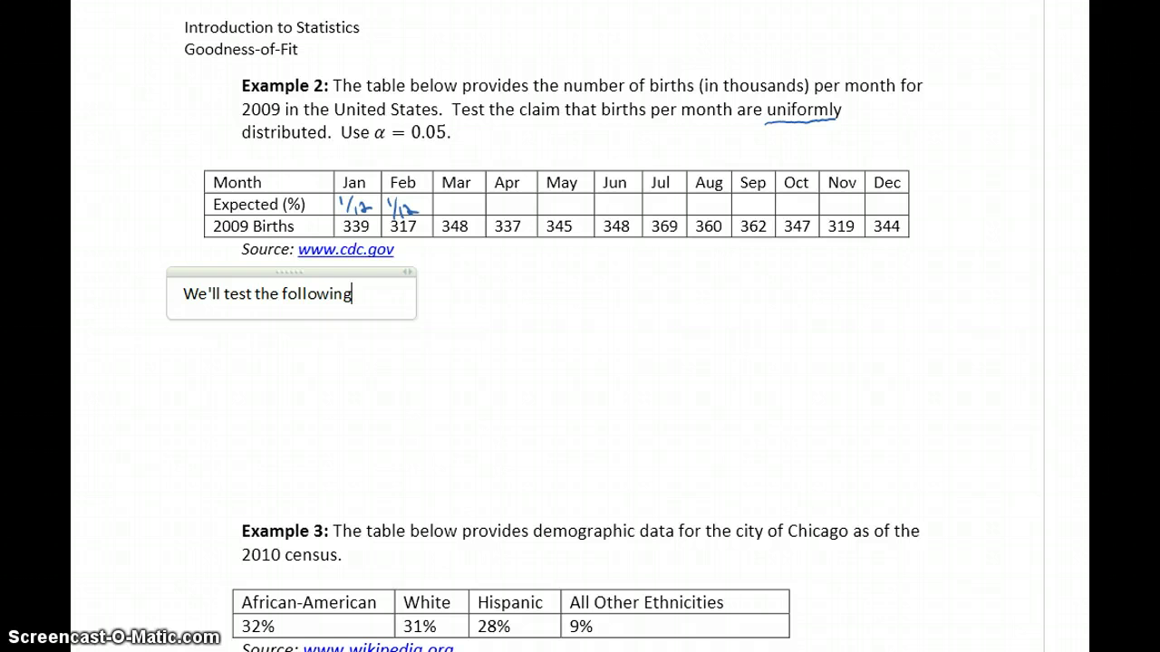
{"action": "type", "text": " hypotheses:"}
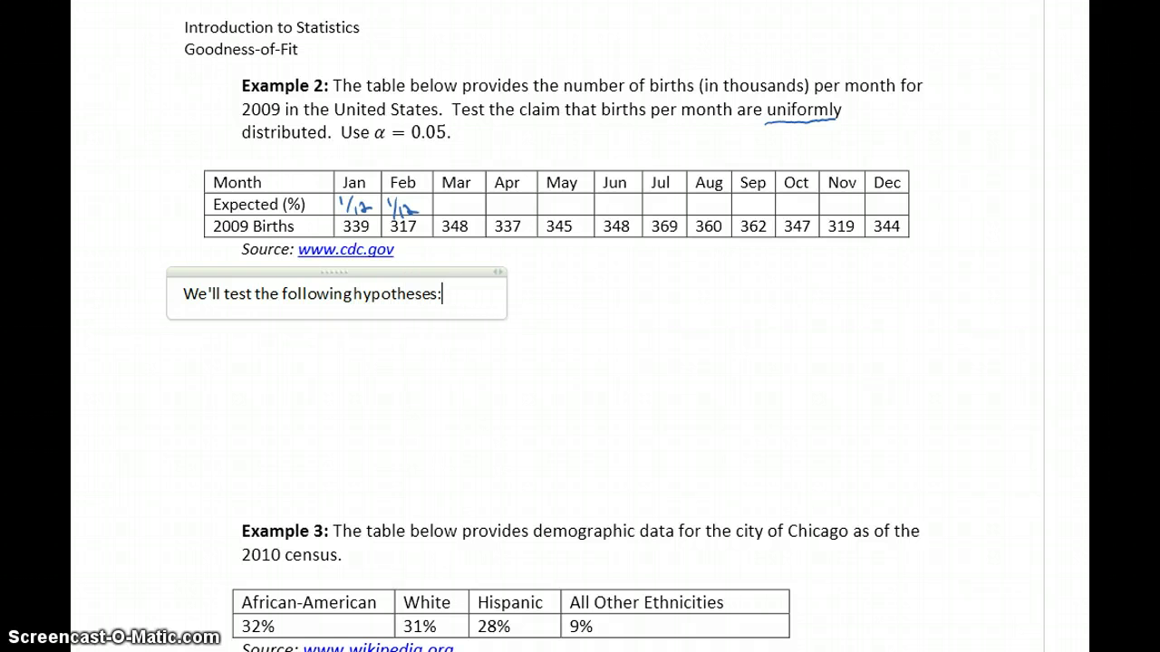
{"action": "left_click_drag", "start_coordinate": [504, 296], "coordinate": [952, 299]}
- Write the null hypothesis 'H_0: Births per month are uniformly distributed'
{"action": "key", "text": "Return"}
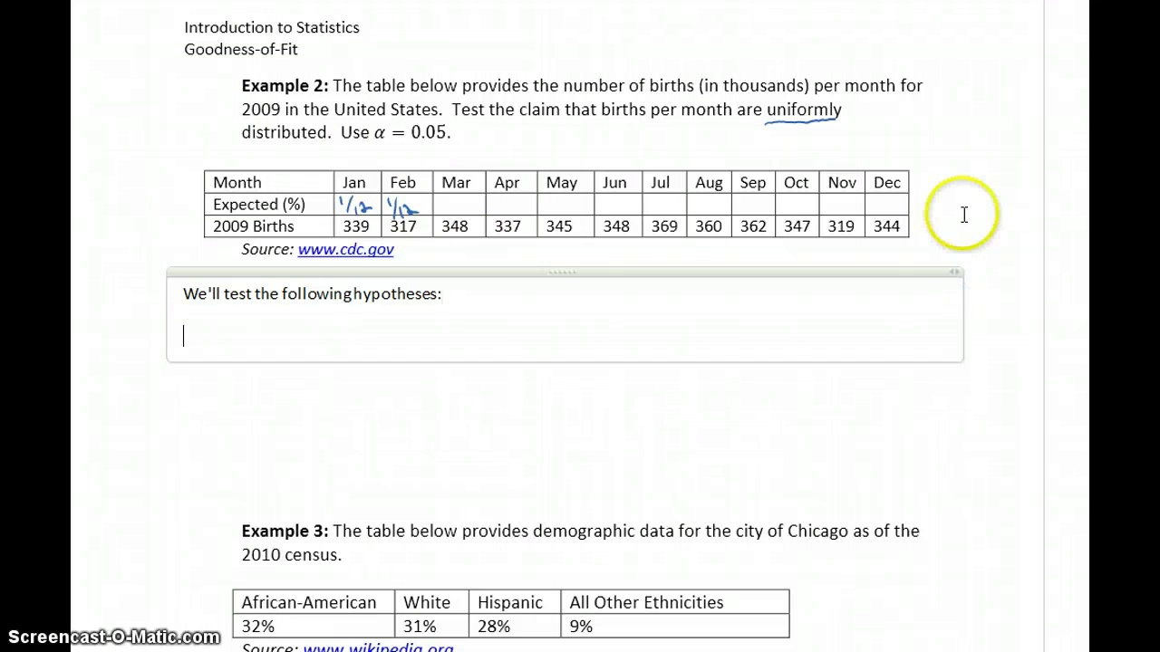
{"action": "key", "text": "alt+equal"}
{"action": "type", "text": "H_0:"}
{"action": "key", "text": "Right"}
{"action": "type", "text": "Births per month"}
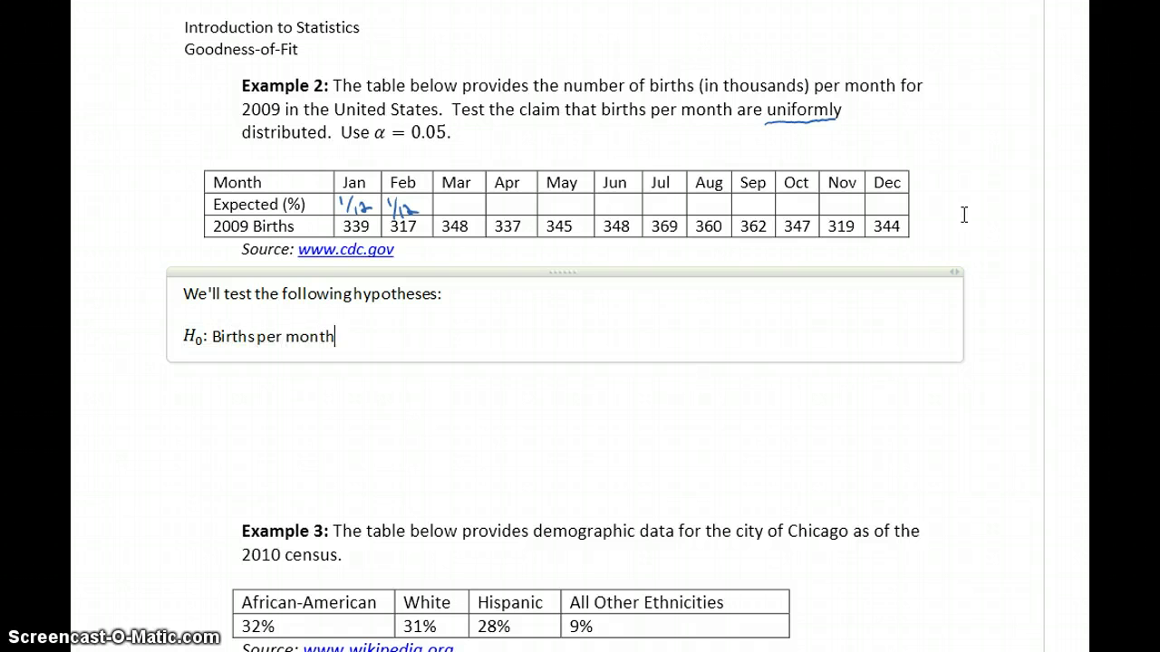
{"action": "type", "text": " are uniformly distribute"}
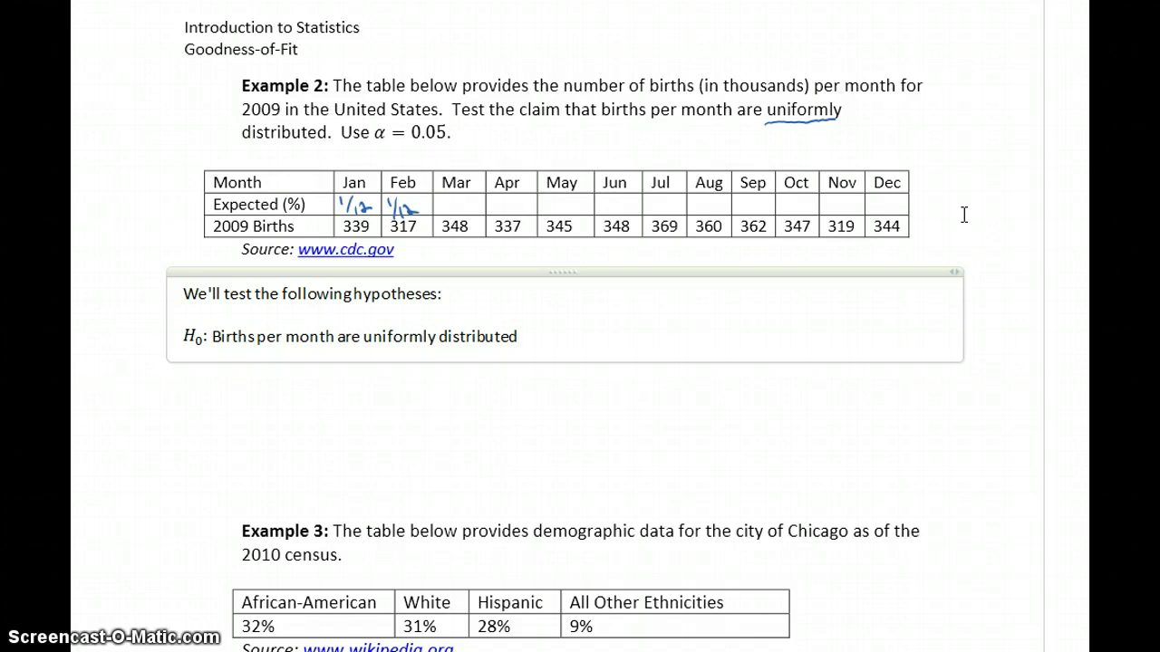
{"action": "type", "text": "d"}
- Write the alternative hypothesis 'H_a: Births per month are not uniformly distributed'
{"action": "key", "text": "Return"}
{"action": "key", "text": "alt+equal"}
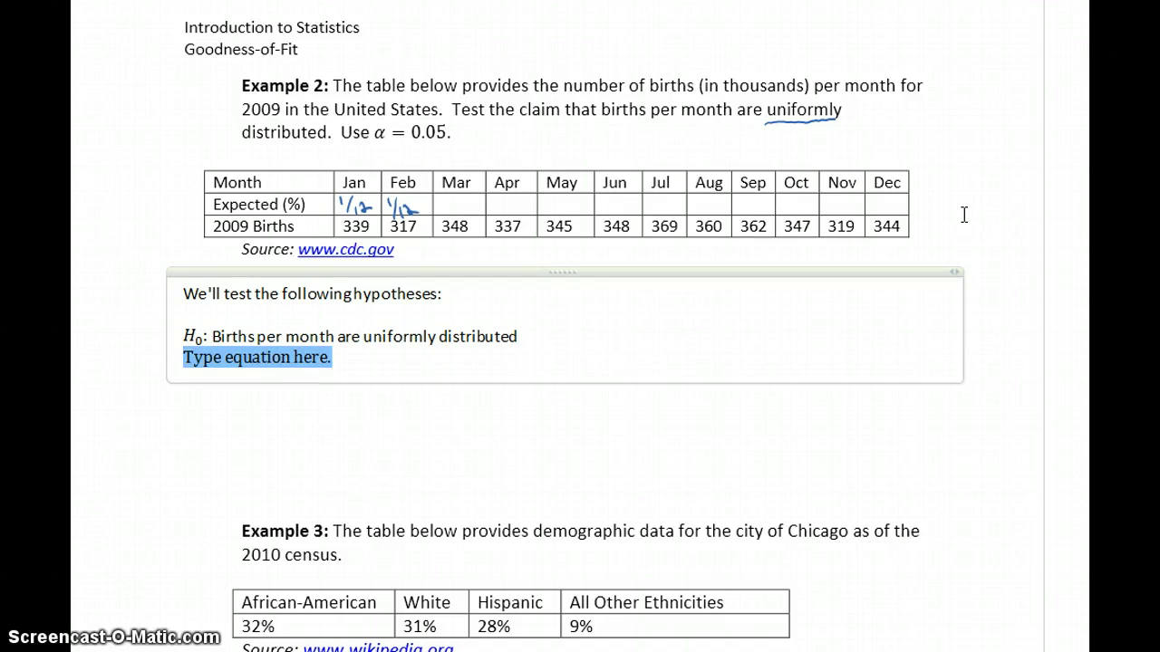
{"action": "type", "text": "H_"}
{"action": "type", "text": "a:"}
{"action": "key", "text": "Right"}
{"action": "type", "text": "Birth"}
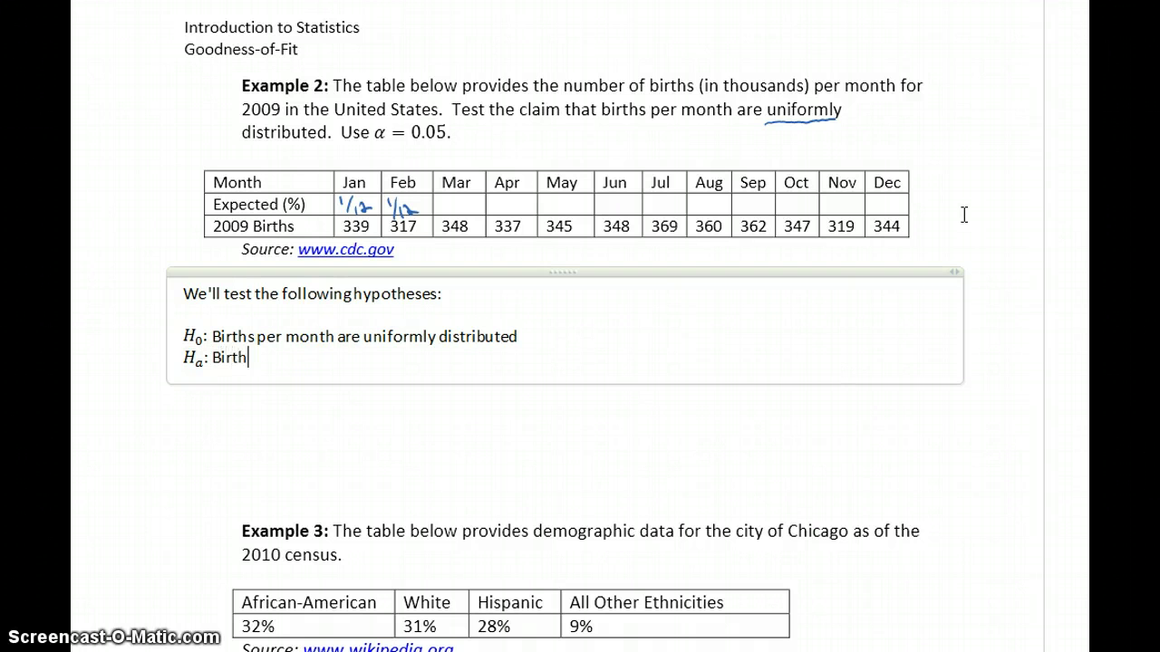
{"action": "type", "text": "s per month are not unif"}
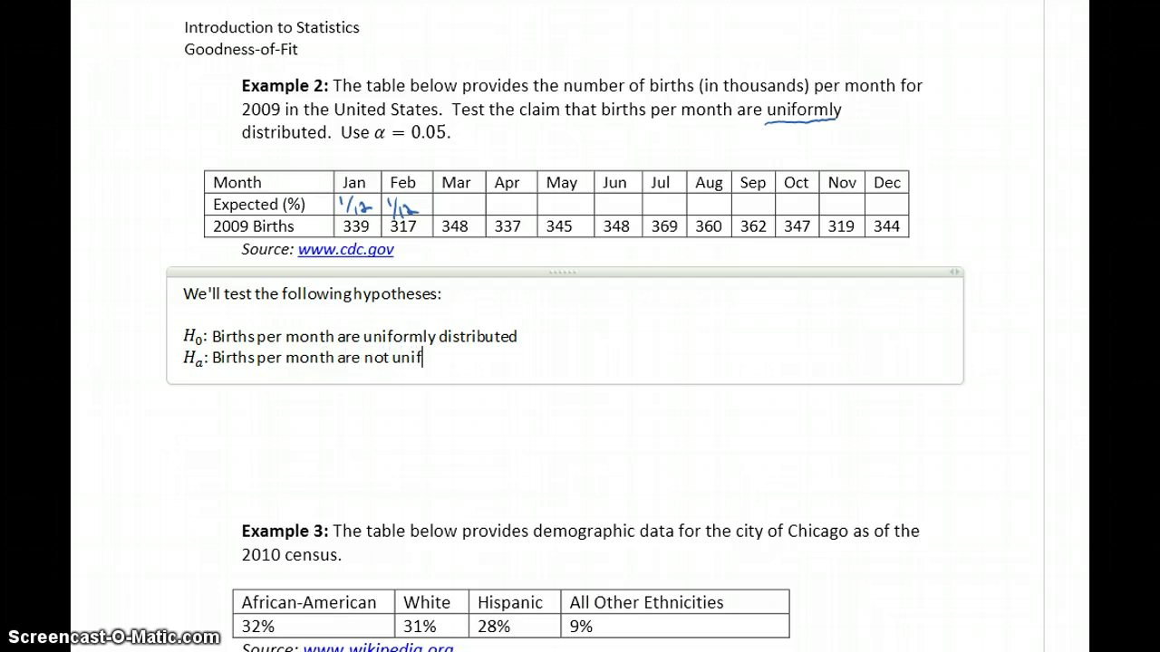
{"action": "type", "text": "ormly distributed"}
{"action": "key", "text": "Return"}
{"action": "key", "text": "Return"}
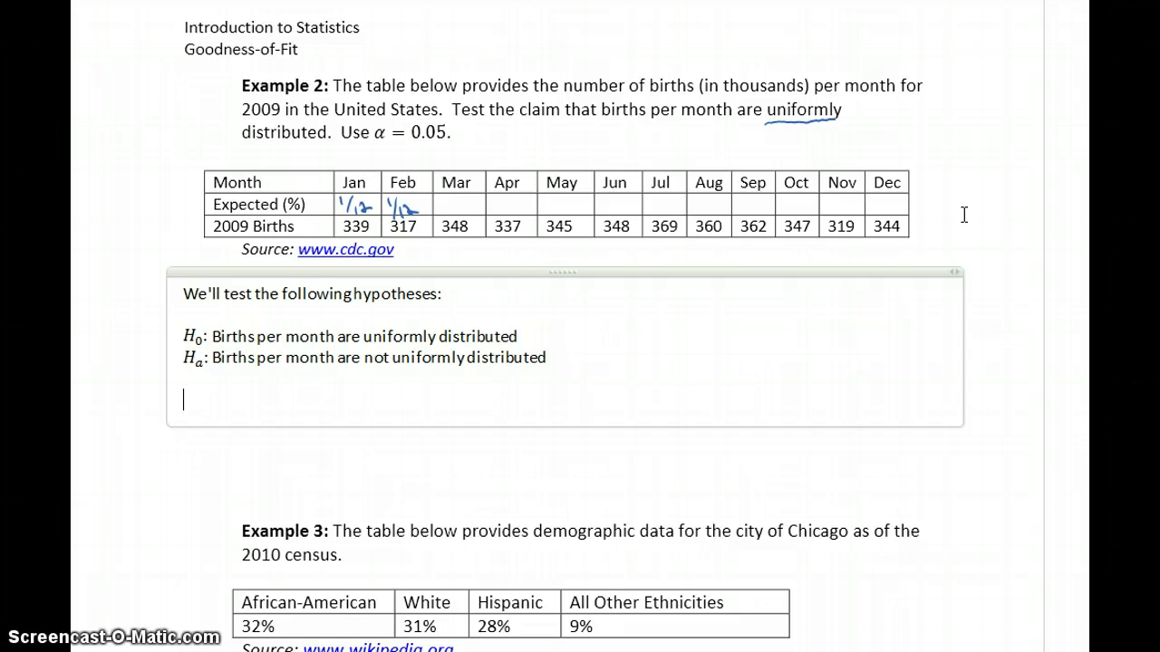
- Write 'Our p-value is 0.7354 > α = 0.05, so we fail to reject H' with equations
{"action": "type", "text": "Our p-value is 0"}
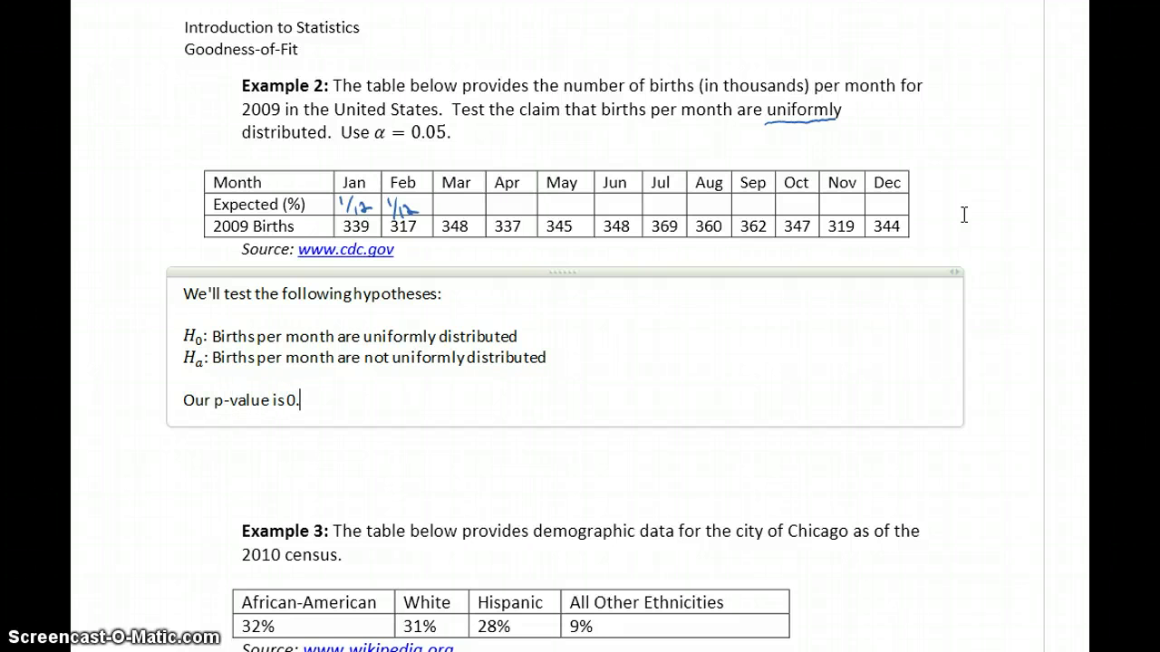
{"action": "type", "text": ".7354 >"}
{"action": "key", "text": "alt+equal"}
{"action": "type", "text": "\\alph"}
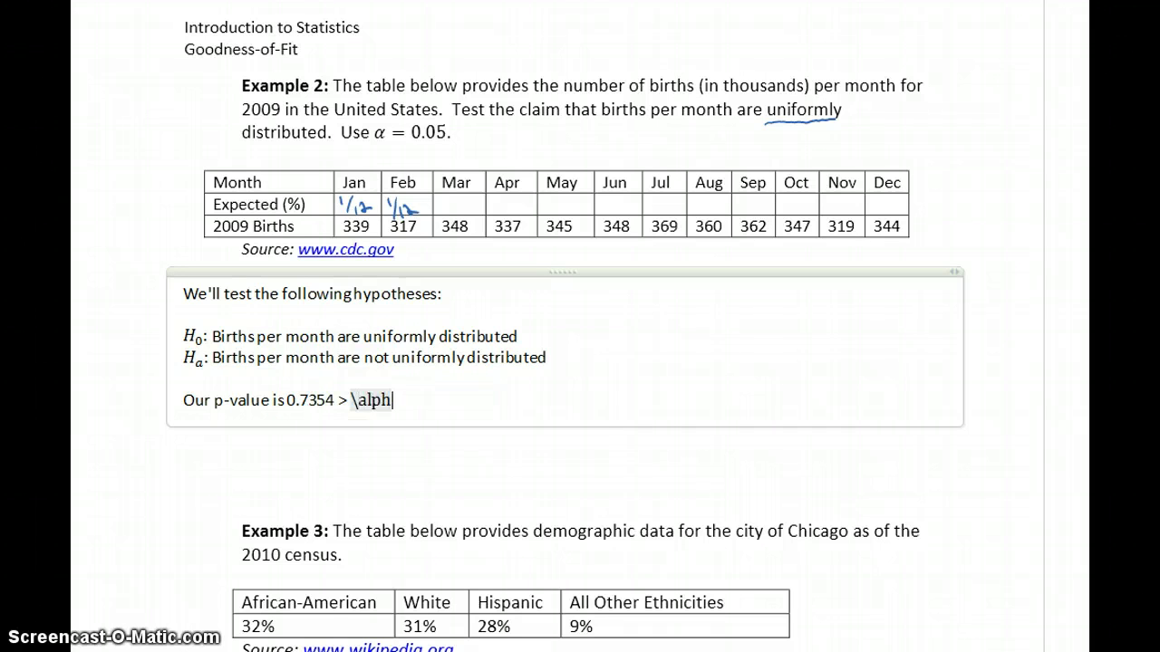
{"action": "type", "text": "a =0.05"}
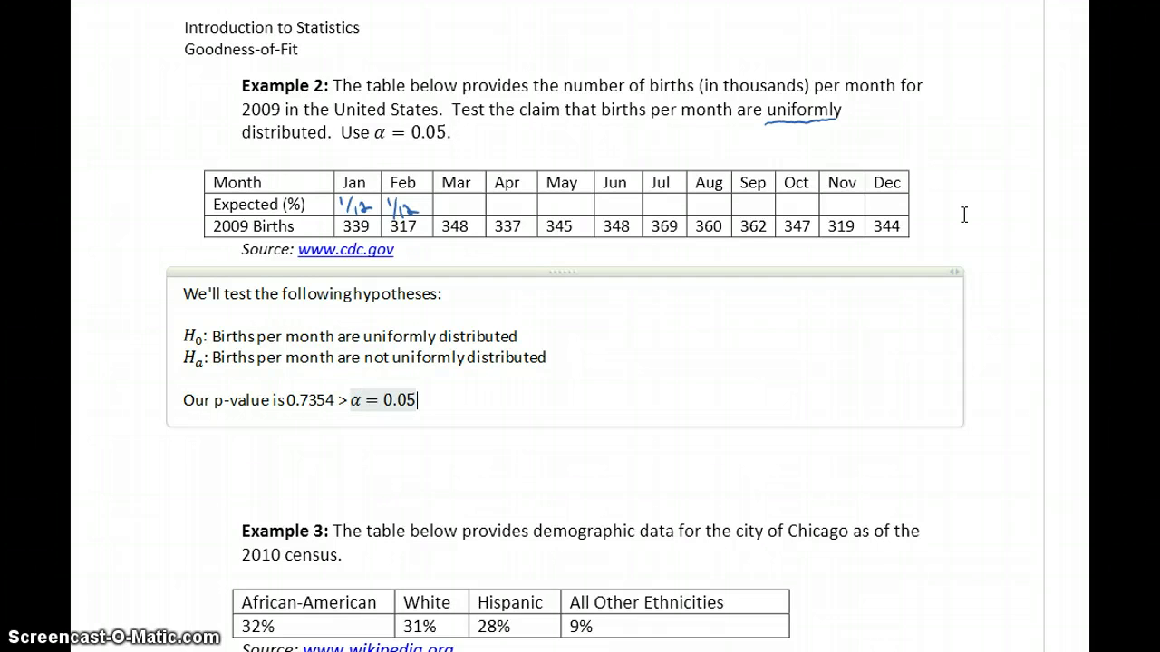
{"action": "key", "text": "Right"}
{"action": "type", "text": "so we fail t"}
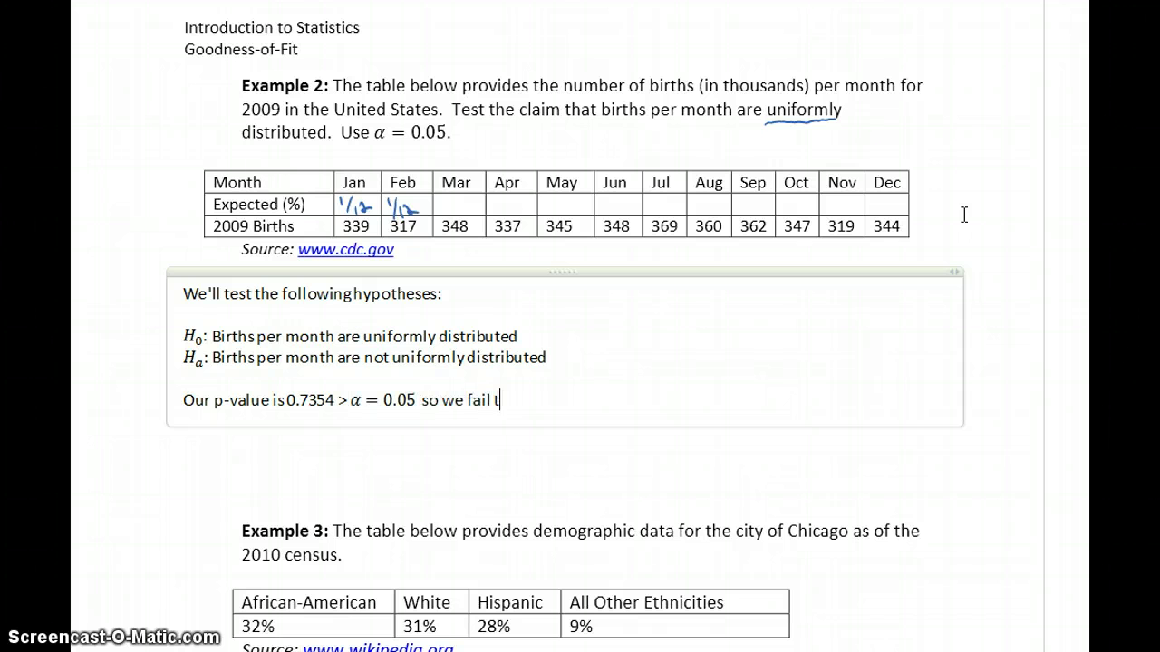
{"action": "type", "text": "o reject"}
{"action": "key", "text": "alt+equal"}
{"action": "type", "text": "H0"}
{"action": "key", "text": "Right"}
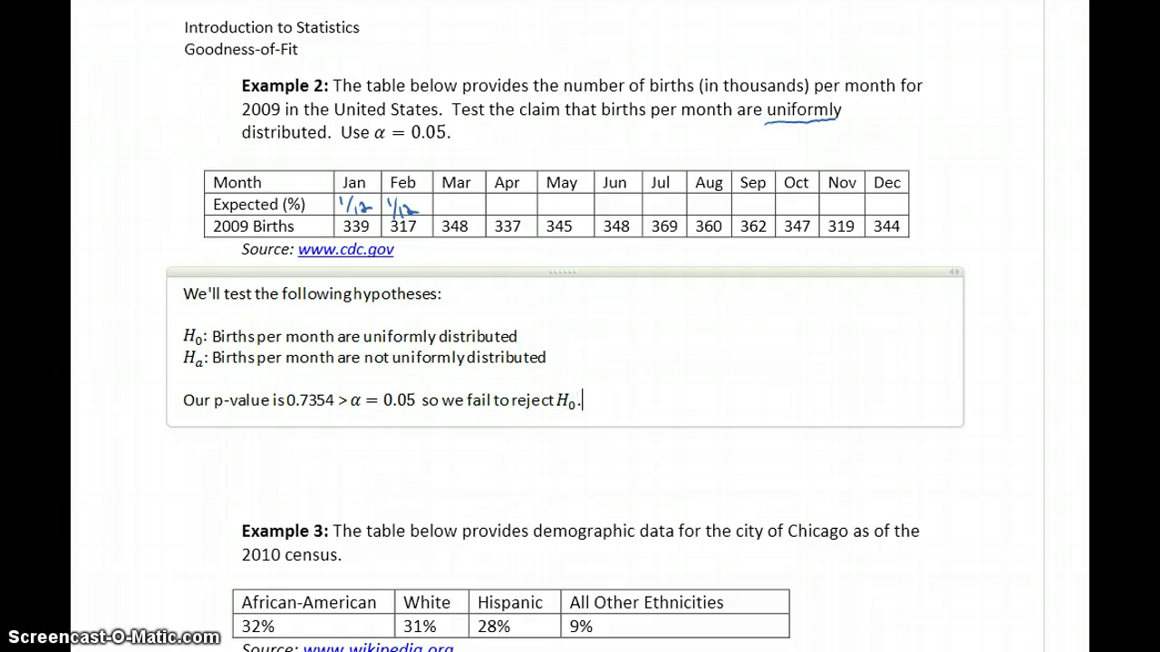
- Continue with 'There is not sufficient evidence to discredit' the uniform-births assumption
{"action": "type", "text": ". There is nott"}
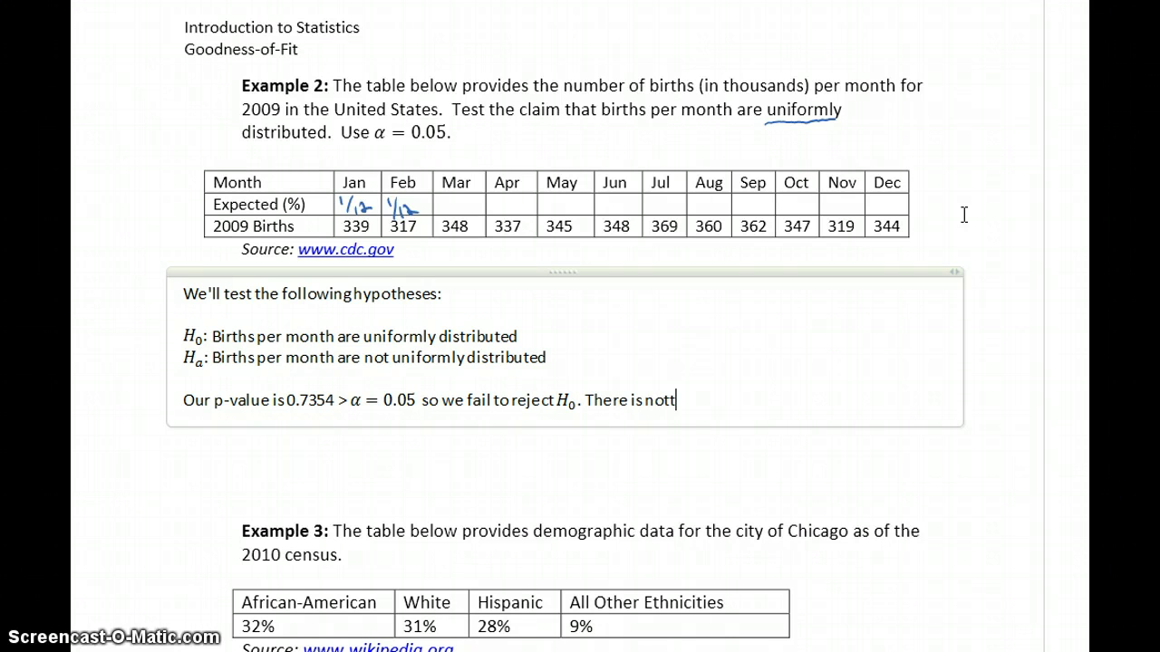
{"action": "key", "text": "BackSpace"}
{"action": "type", "text": "sufficient evidence to"}
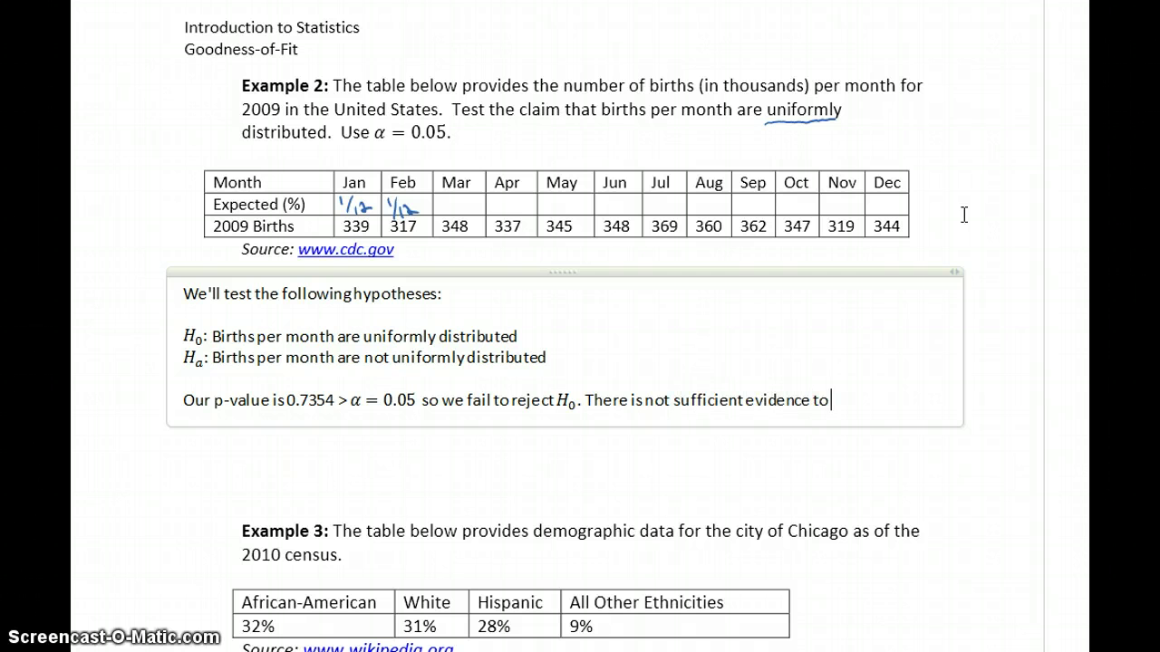
{"action": "type", "text": " discredit the original a"}
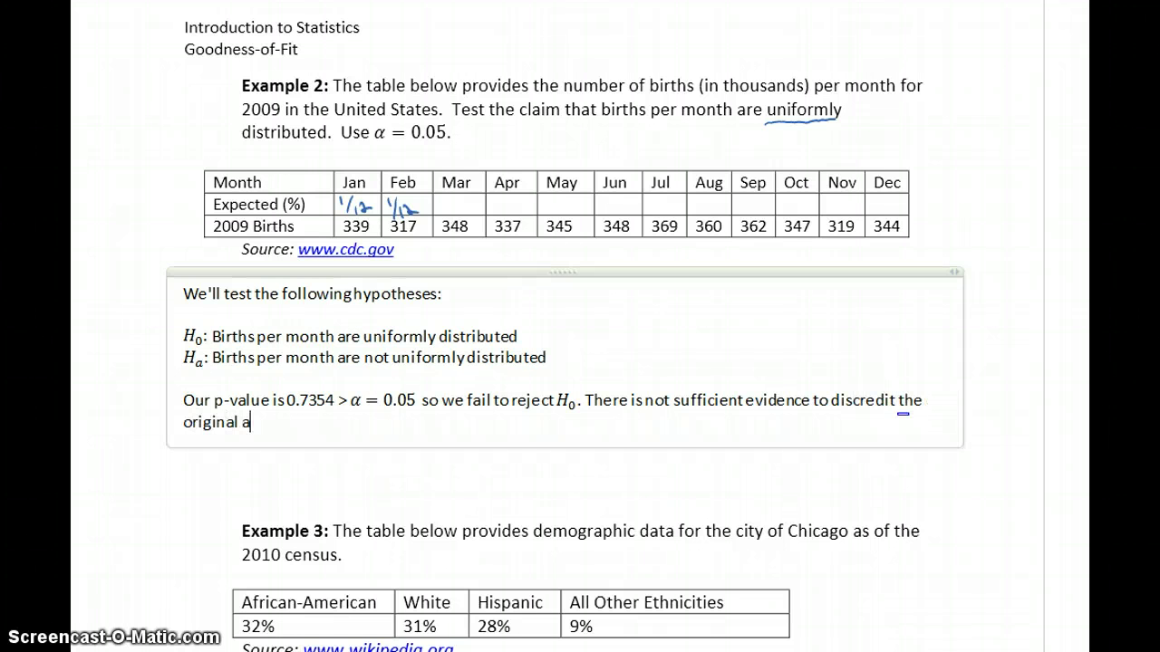
{"action": "type", "text": "ssumption that"}
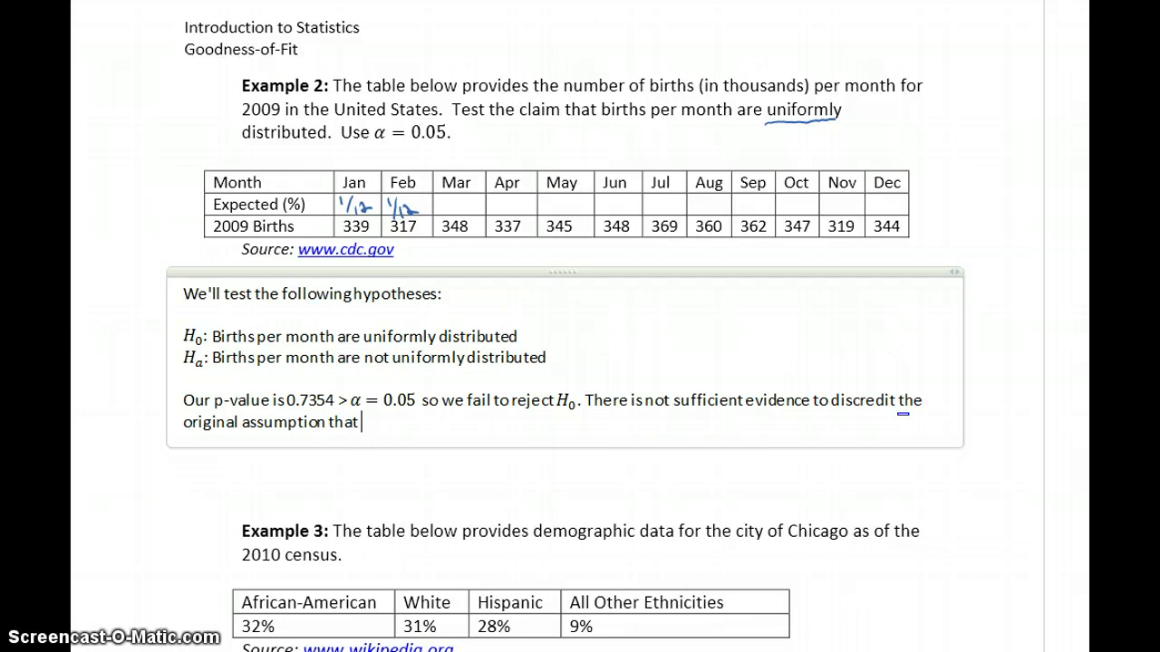
{"action": "type", "text": " births per month uniformly distributed, so the claim t"}
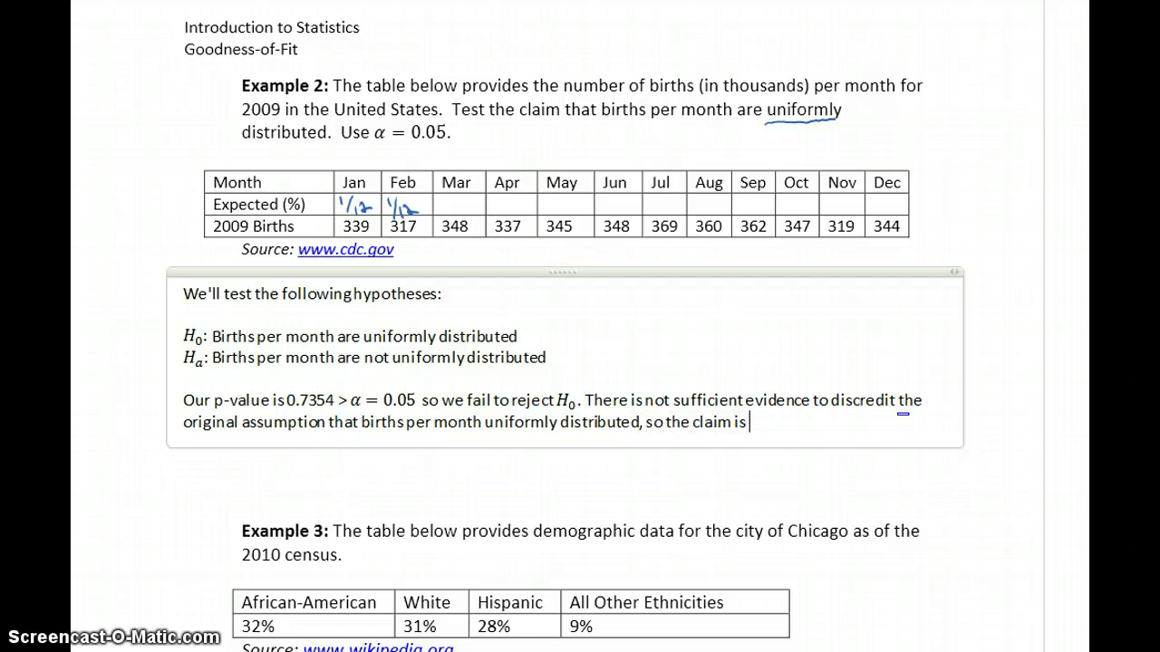